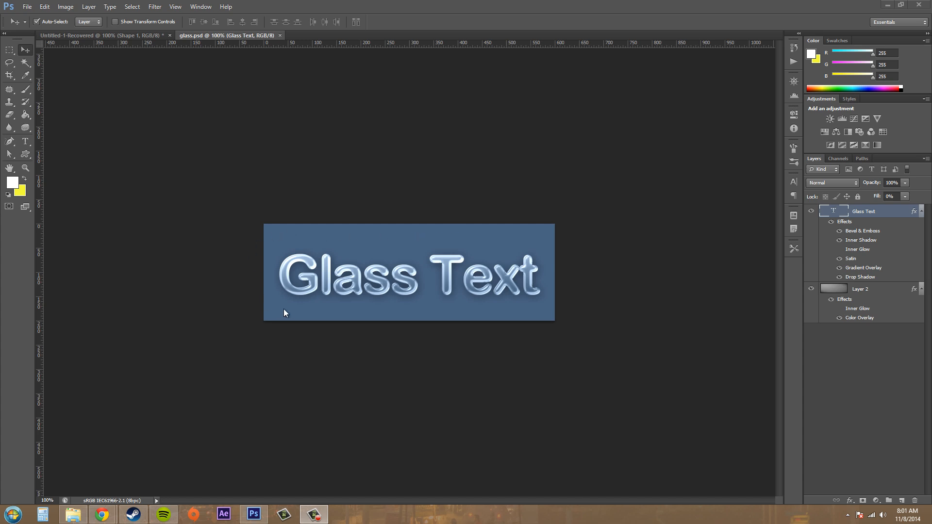
Hide and restore the Color Overlay effect on Layer 2 to compare the two backgrounds behind the text
{"action": "left_click", "coordinate": [839, 318]}
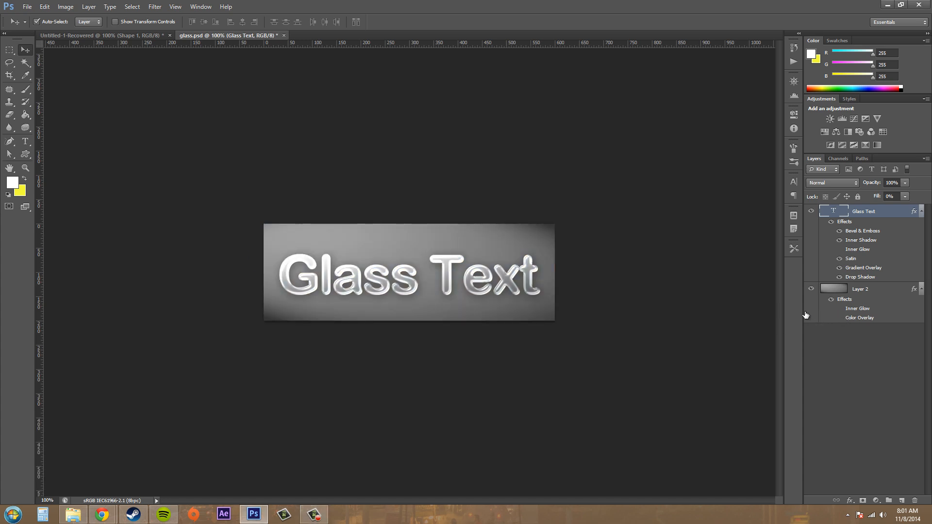
{"action": "left_click", "coordinate": [837, 318]}
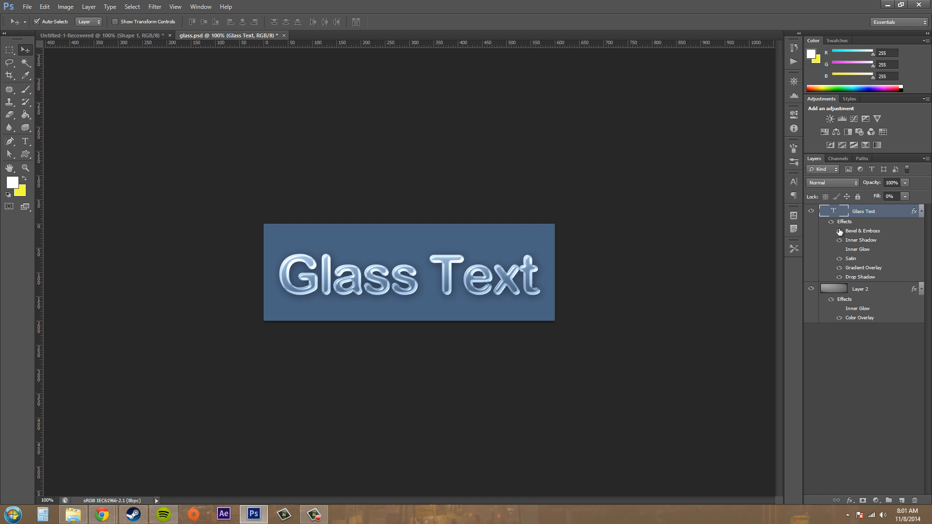
{"action": "left_click", "coordinate": [884, 388]}
Select the Glass Text layer and check its font in the Type tool's font list
{"action": "left_click", "coordinate": [867, 214]}
{"action": "left_click", "coordinate": [26, 142]}
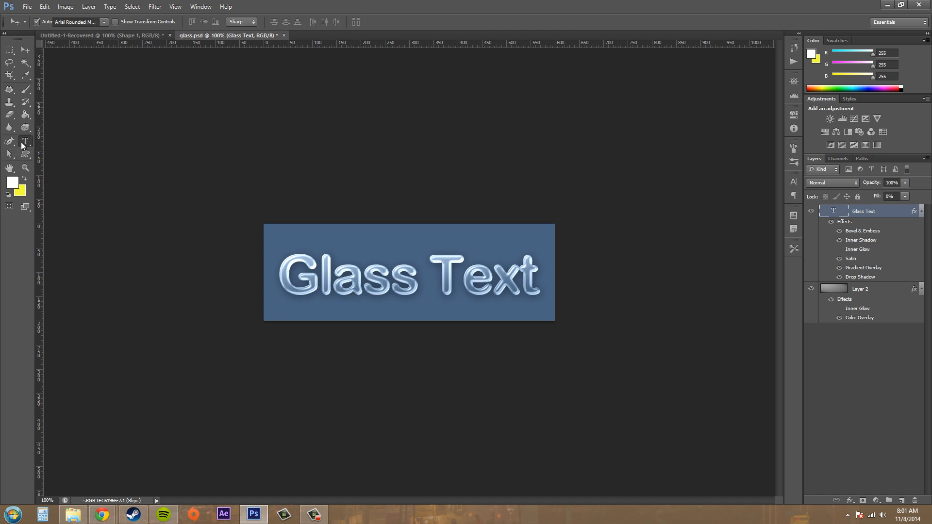
{"action": "left_click", "coordinate": [104, 22]}
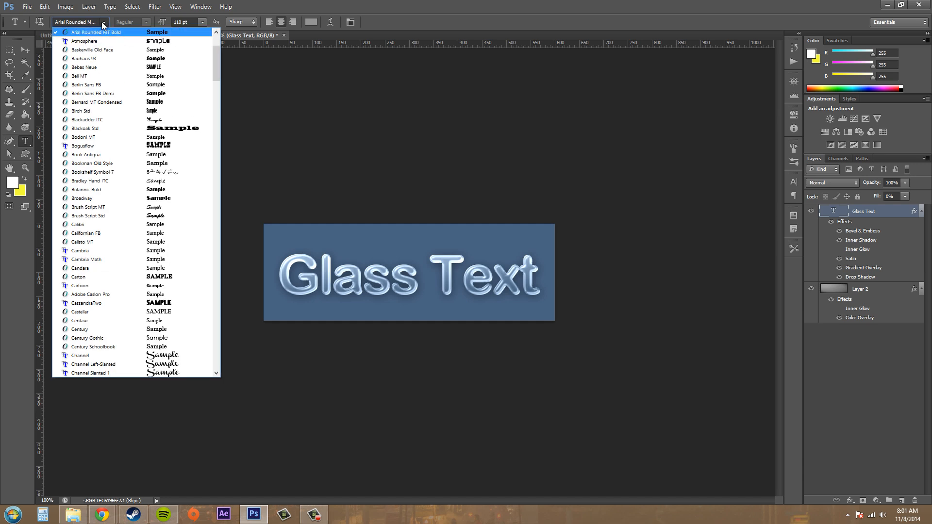
{"action": "left_click", "coordinate": [105, 22]}
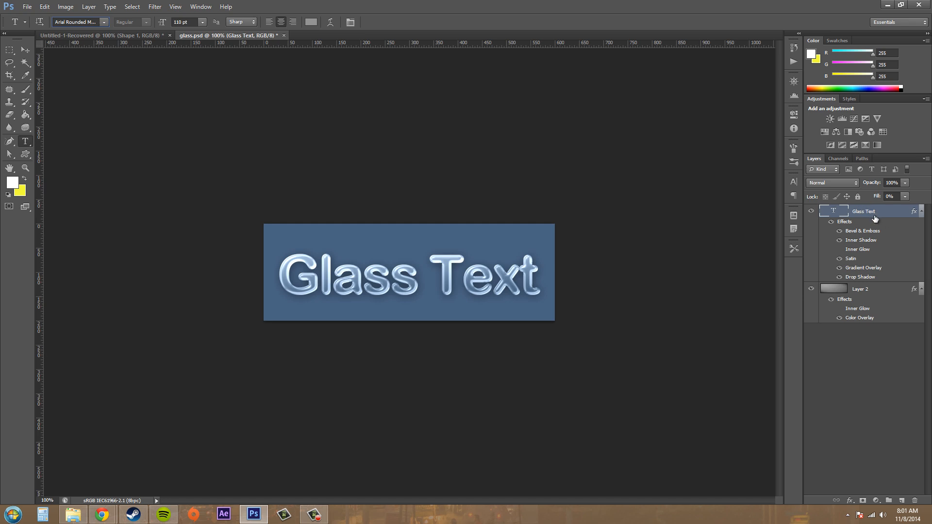
Open the Glass Text layer's style settings, move the dialog clear of the artwork and show the Bevel & Emboss options
{"action": "double_click", "coordinate": [914, 213]}
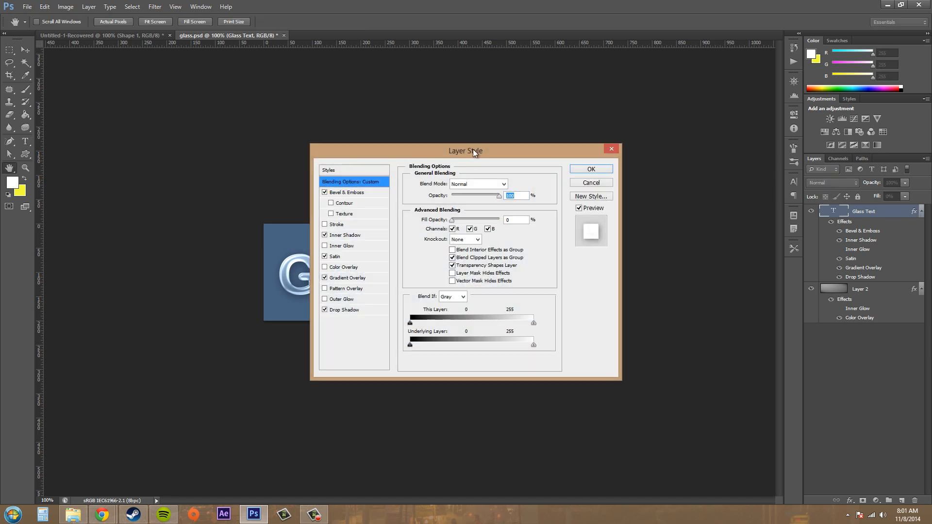
{"action": "left_click_drag", "start_coordinate": [473, 149], "coordinate": [762, 228]}
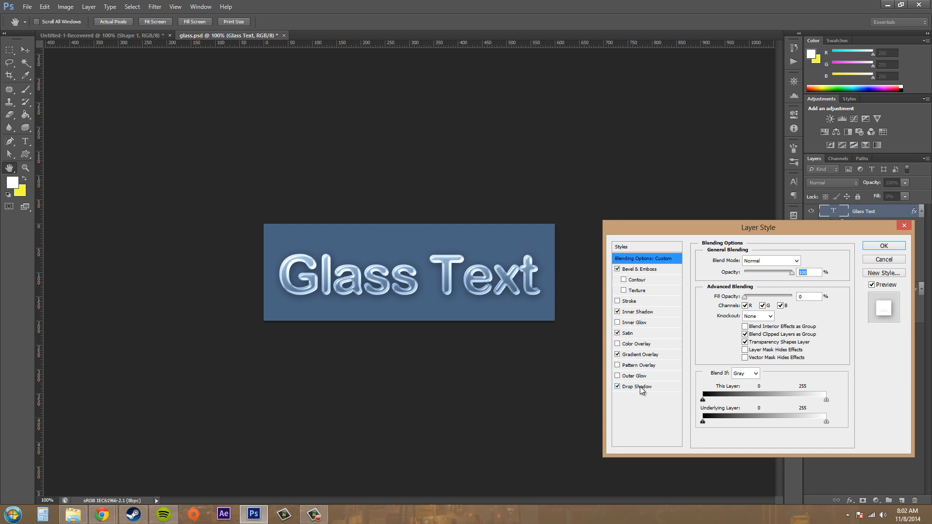
{"action": "left_click", "coordinate": [639, 269]}
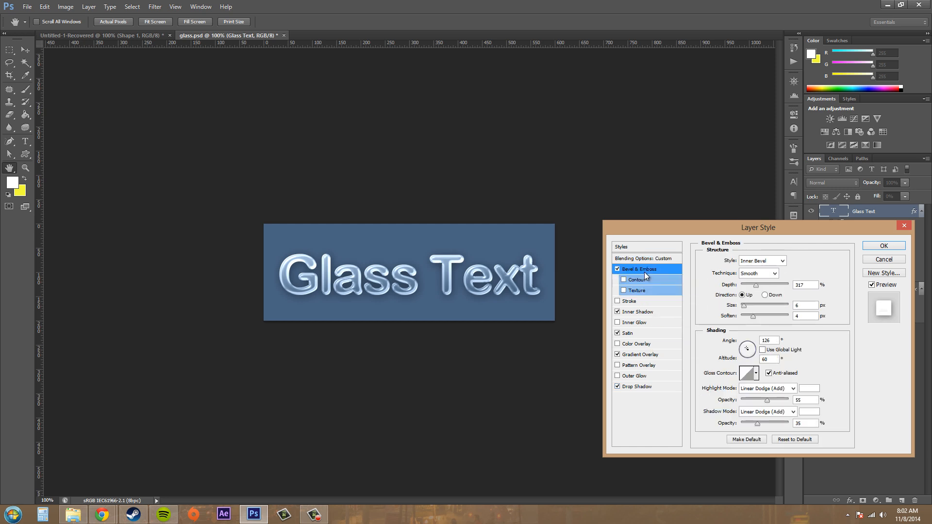
Switch Bevel & Emboss off and on repeatedly to compare its effect on the text, leaving it enabled
{"action": "left_click", "coordinate": [616, 269]}
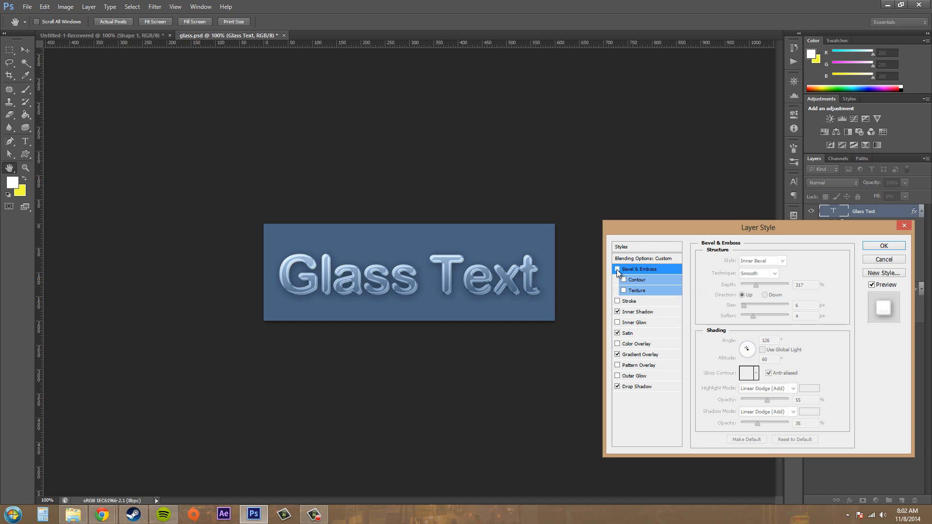
{"action": "left_click", "coordinate": [616, 270]}
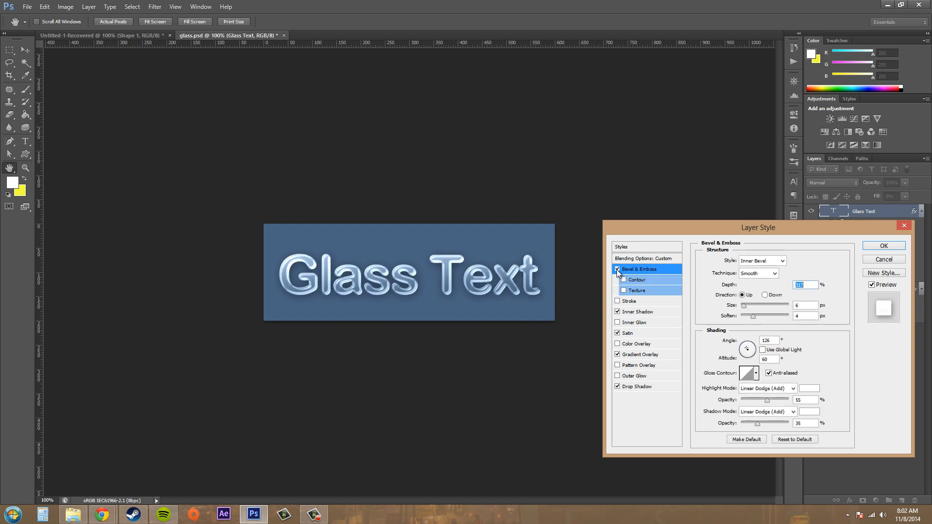
{"action": "left_click", "coordinate": [617, 269]}
{"action": "left_click", "coordinate": [616, 269]}
{"action": "left_click", "coordinate": [617, 269]}
{"action": "left_click", "coordinate": [617, 269]}
Try the Chisel Soft technique and the Down direction for the bevel, returning them to Smooth and Up
{"action": "left_click", "coordinate": [775, 274]}
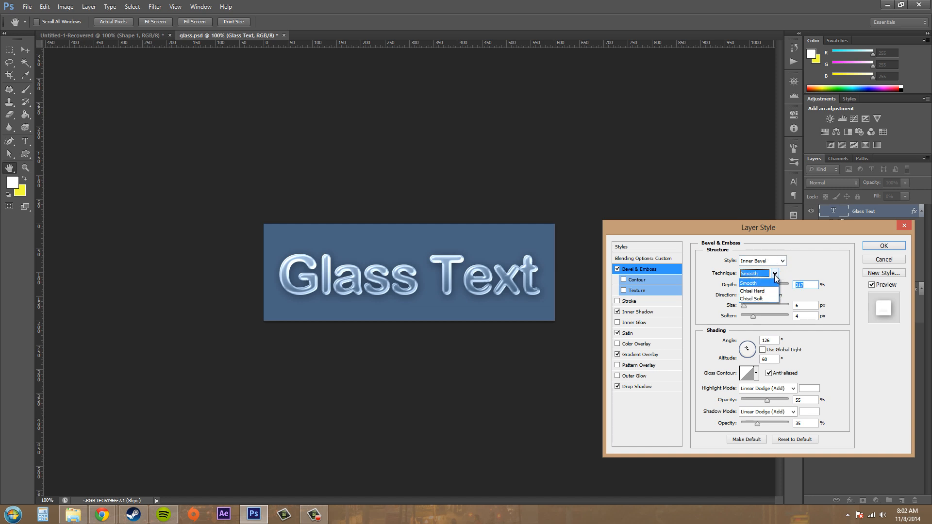
{"action": "left_click", "coordinate": [757, 285]}
{"action": "left_click", "coordinate": [775, 274]}
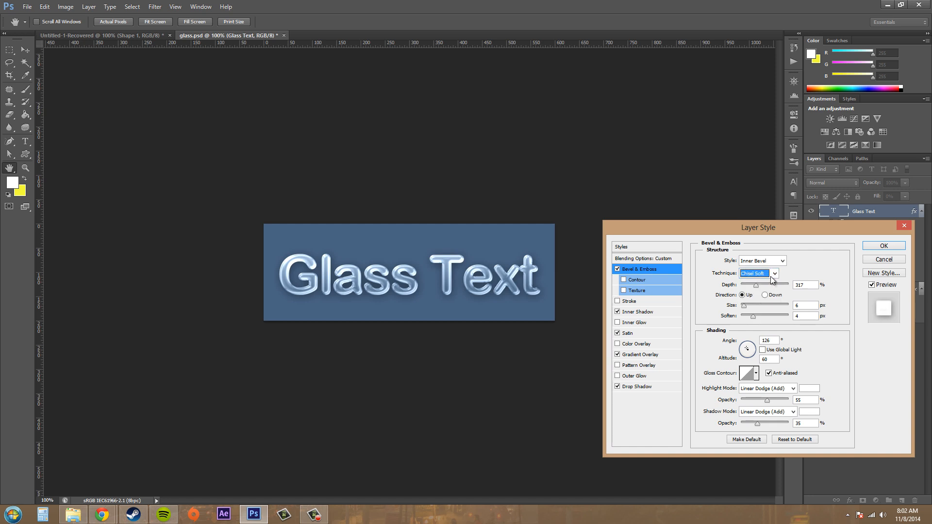
{"action": "left_click", "coordinate": [771, 275]}
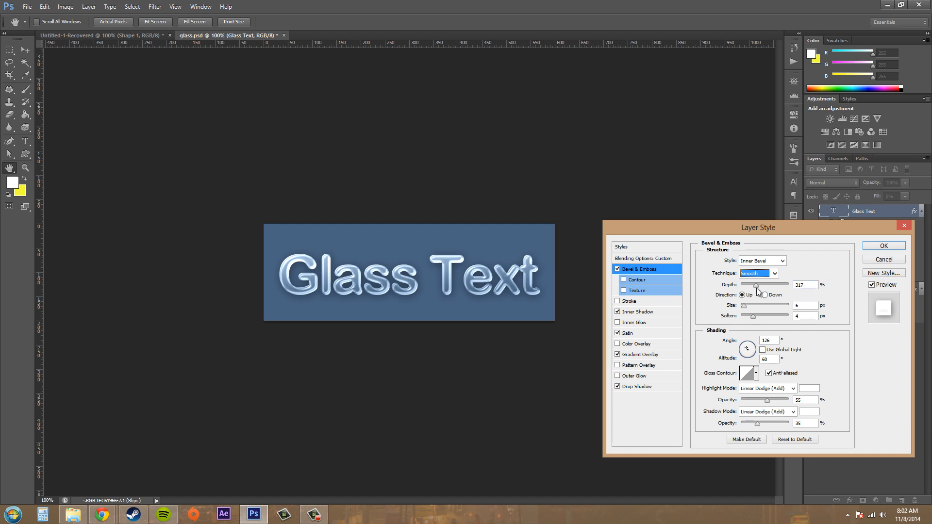
{"action": "mouse_move", "coordinate": [755, 286]}
{"action": "left_mouse_down"}
{"action": "mouse_move", "coordinate": [738, 286]}
{"action": "mouse_move", "coordinate": [757, 287]}
{"action": "left_mouse_up"}
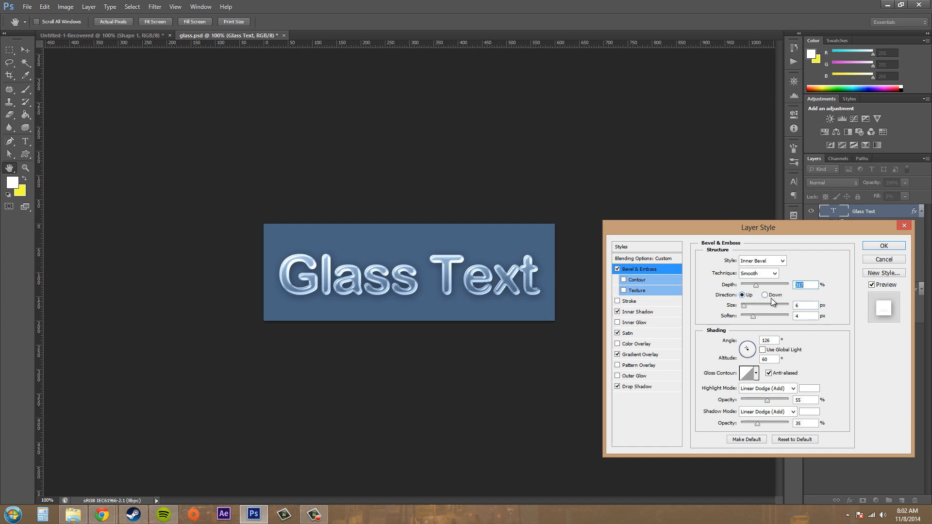
{"action": "left_click", "coordinate": [765, 295]}
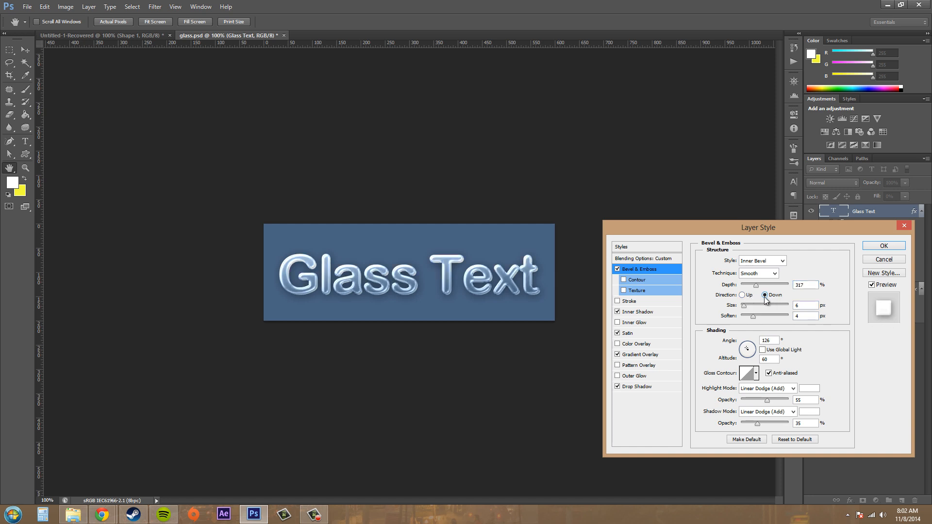
{"action": "left_click", "coordinate": [743, 295]}
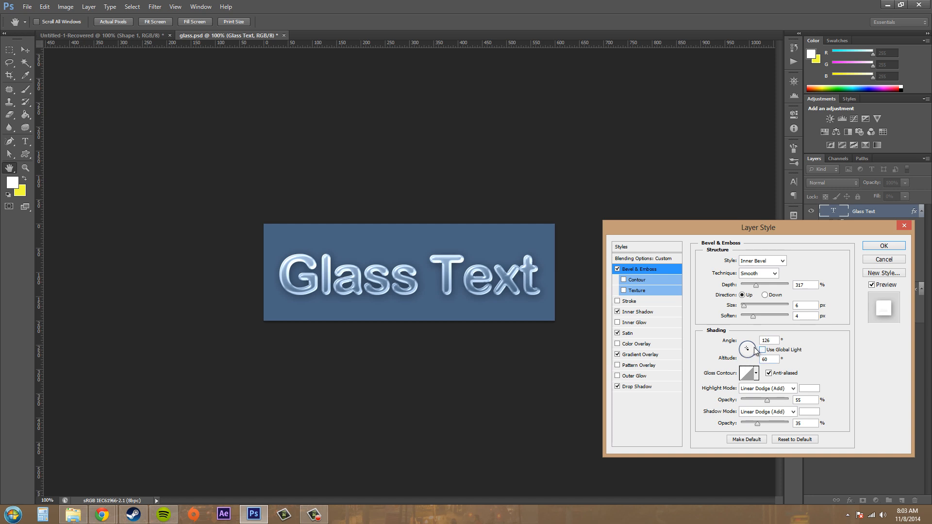
Reposition the bevel's shading light, giving it an altitude of 64°
{"action": "left_click_drag", "start_coordinate": [746, 347], "coordinate": [746, 349]}
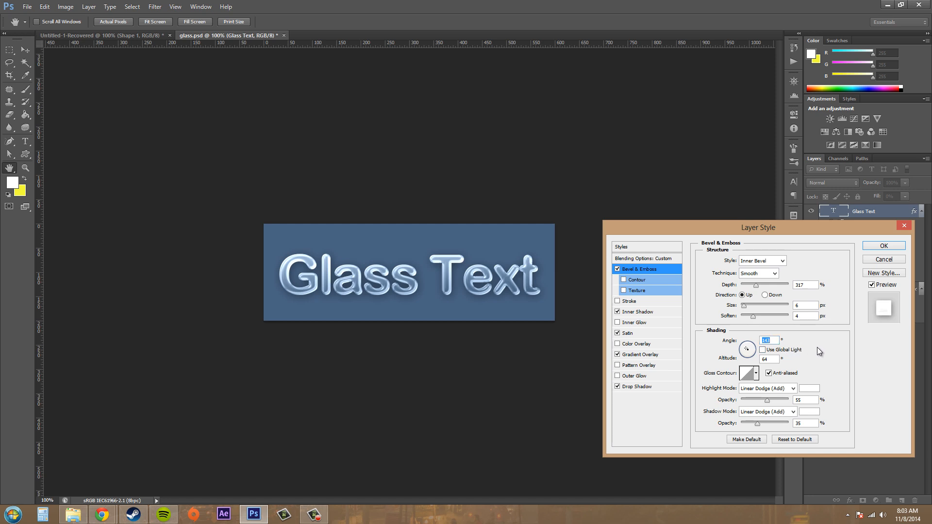
Show the Inner Shadow settings and compare the text with the effect off and on, leaving it enabled
{"action": "left_click", "coordinate": [651, 314]}
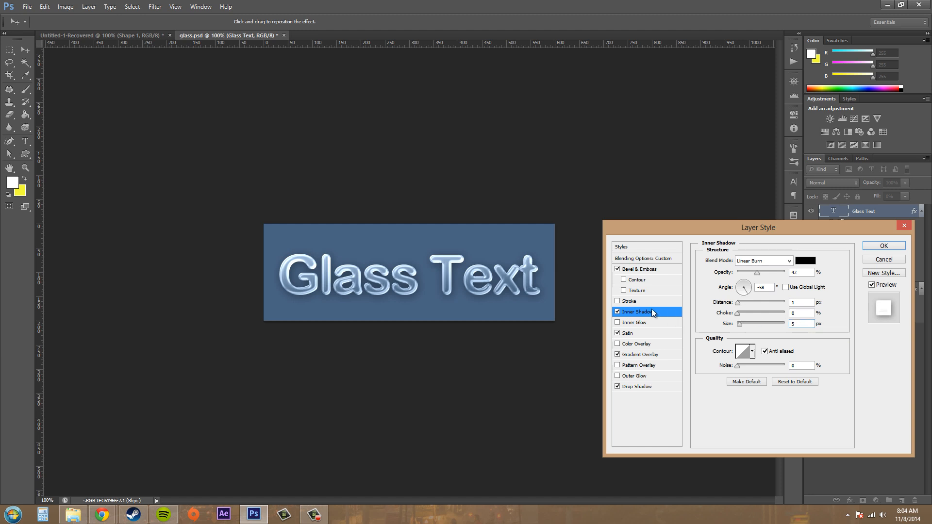
{"action": "key", "text": "space"}
{"action": "key", "text": "space"}
{"action": "key", "text": "space"}
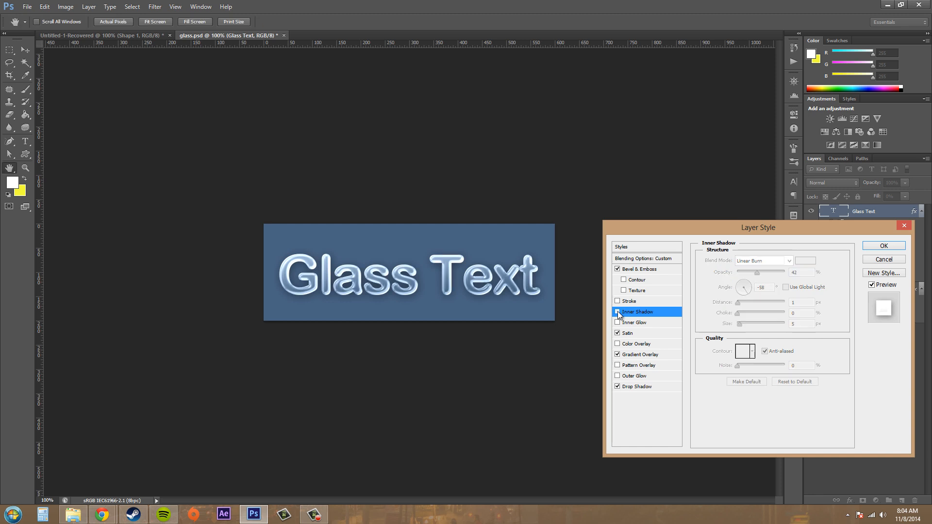
{"action": "key", "text": "space"}
{"action": "key", "text": "space"}
{"action": "key", "text": "space"}
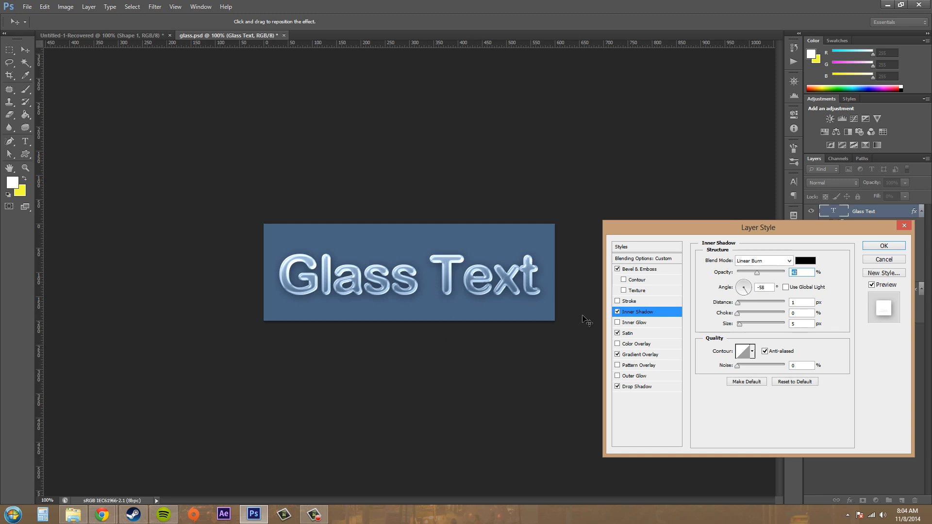
Show the Satin settings and compare the text with the effect off and on, leaving it enabled
{"action": "left_click", "coordinate": [651, 335]}
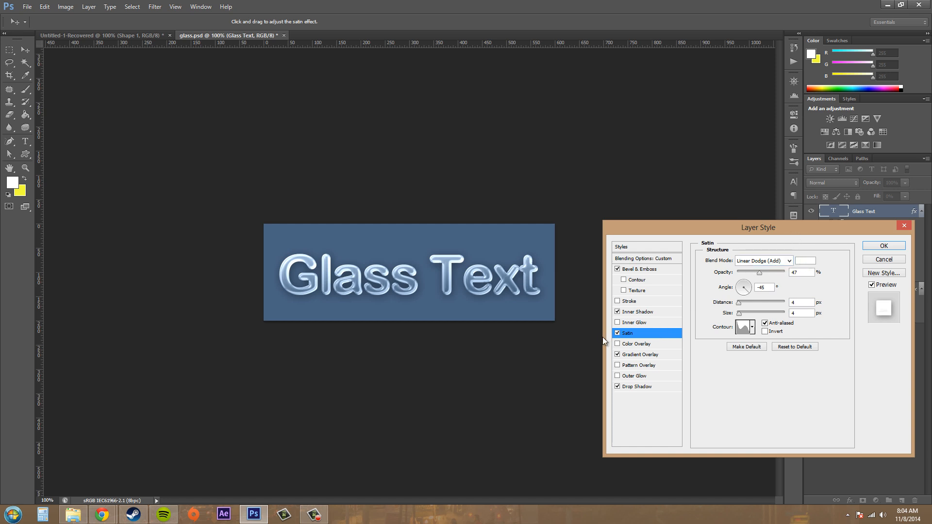
{"action": "left_click", "coordinate": [618, 333]}
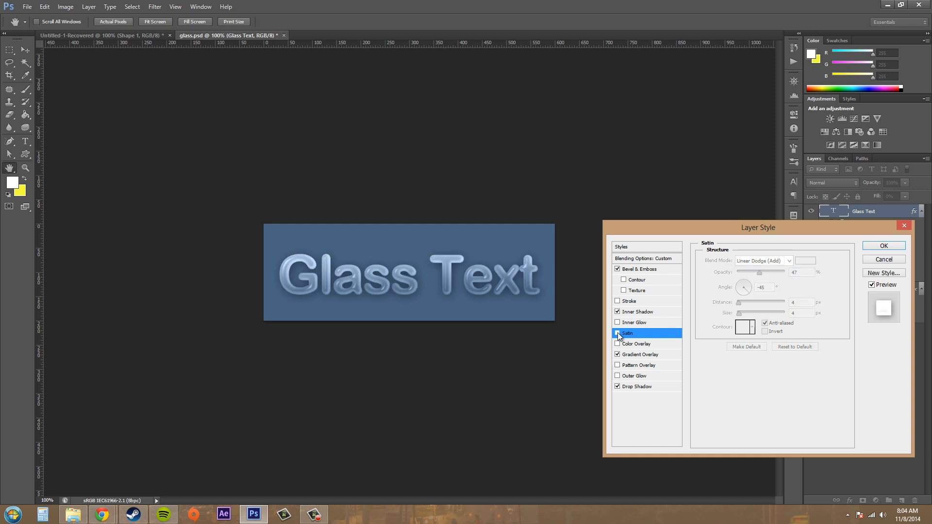
{"action": "left_click", "coordinate": [617, 332]}
{"action": "key", "text": "space"}
{"action": "left_click", "coordinate": [617, 333]}
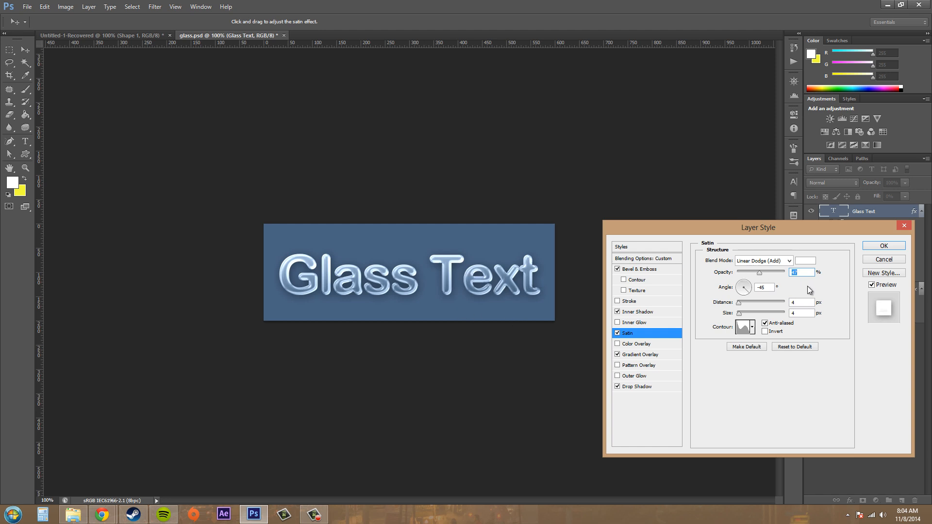
Try the Linear preset for the Satin contour and restore Rolling Slope - Descending
{"action": "key", "text": "Tab"}
{"action": "left_click", "coordinate": [742, 328]}
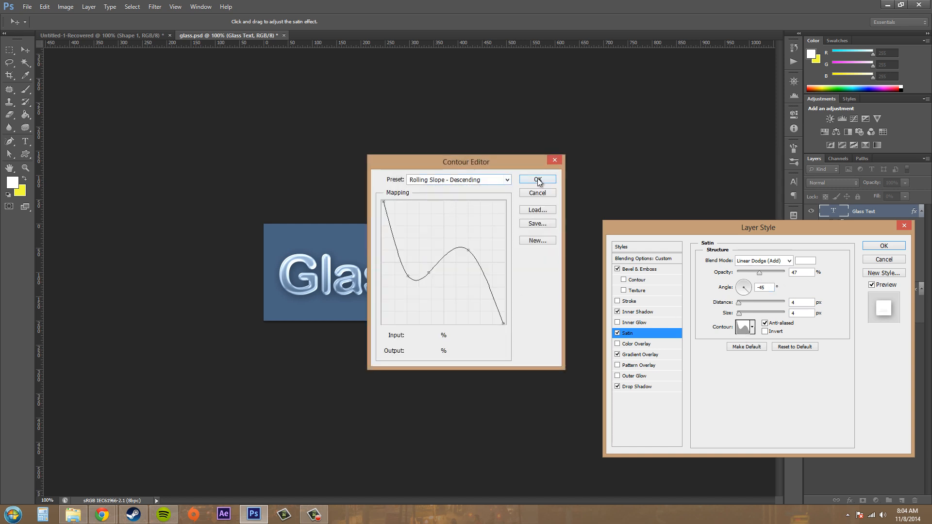
{"action": "left_click", "coordinate": [501, 181]}
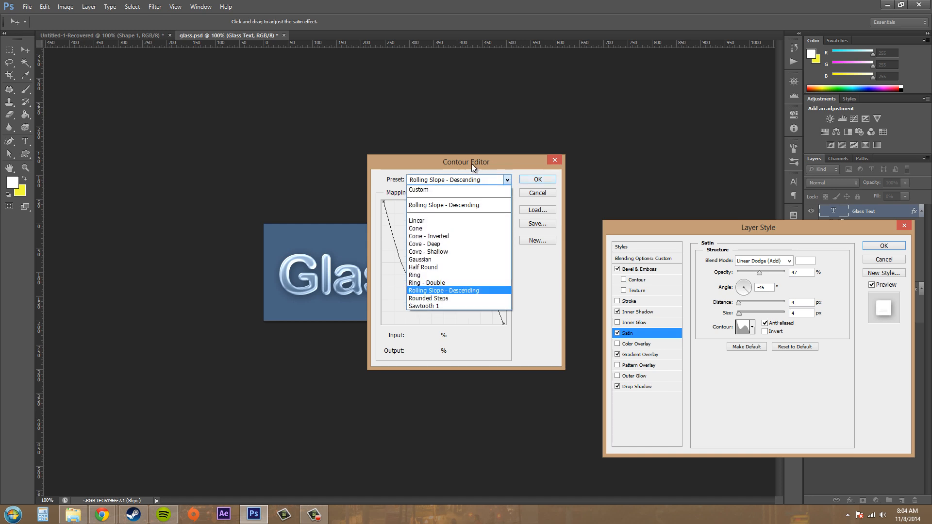
{"action": "left_click", "coordinate": [475, 169]}
{"action": "left_click_drag", "start_coordinate": [448, 166], "coordinate": [138, 207]}
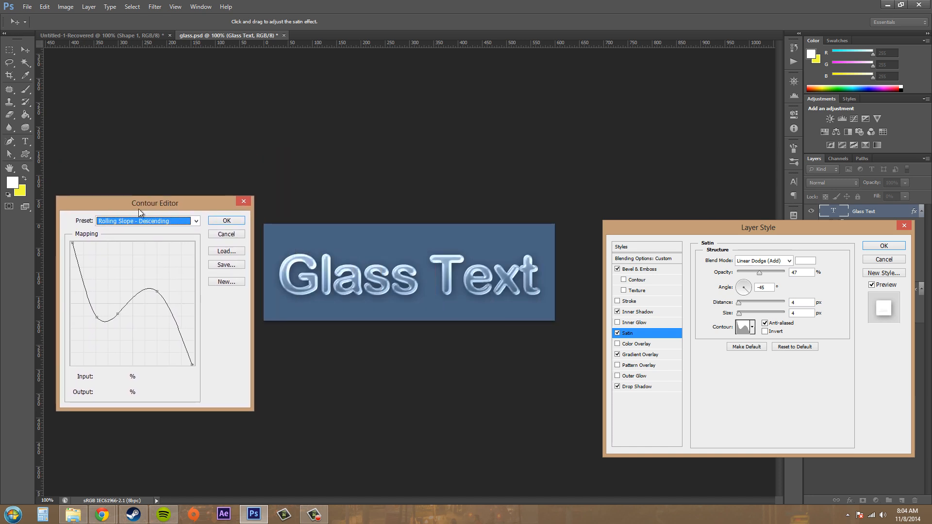
{"action": "left_click", "coordinate": [145, 221]}
{"action": "left_click", "coordinate": [122, 262]}
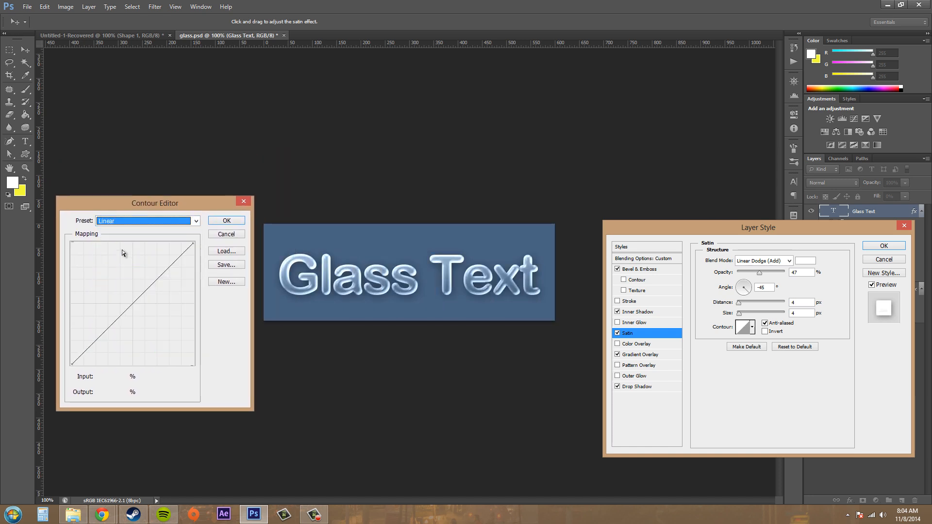
{"action": "left_click", "coordinate": [129, 222]}
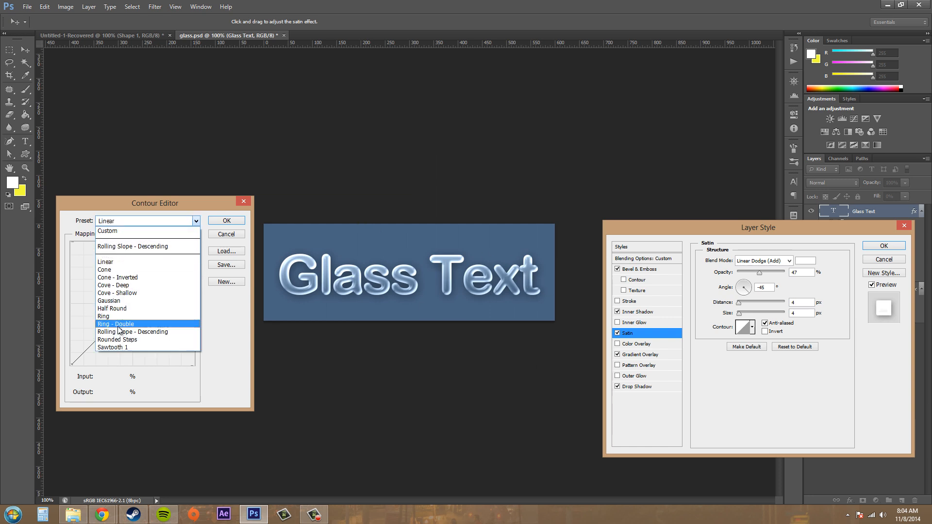
{"action": "left_click", "coordinate": [120, 332]}
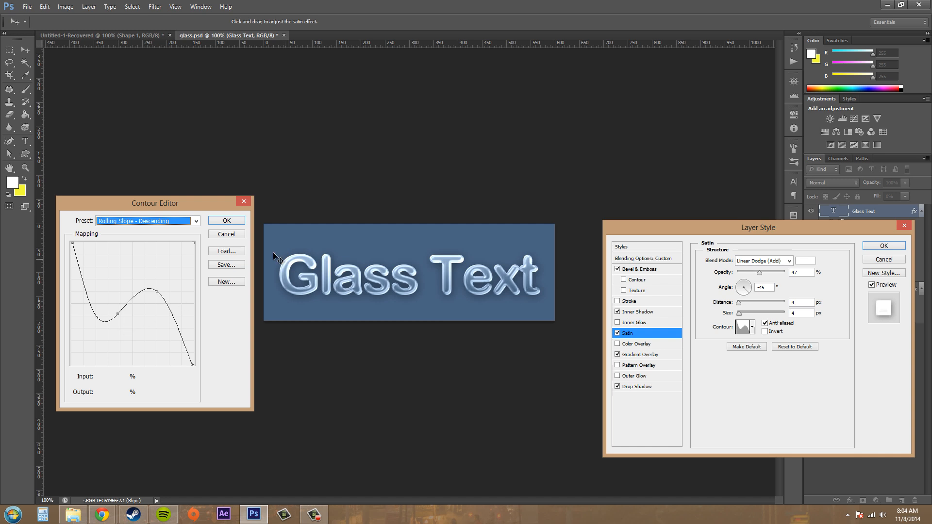
{"action": "left_click", "coordinate": [223, 221]}
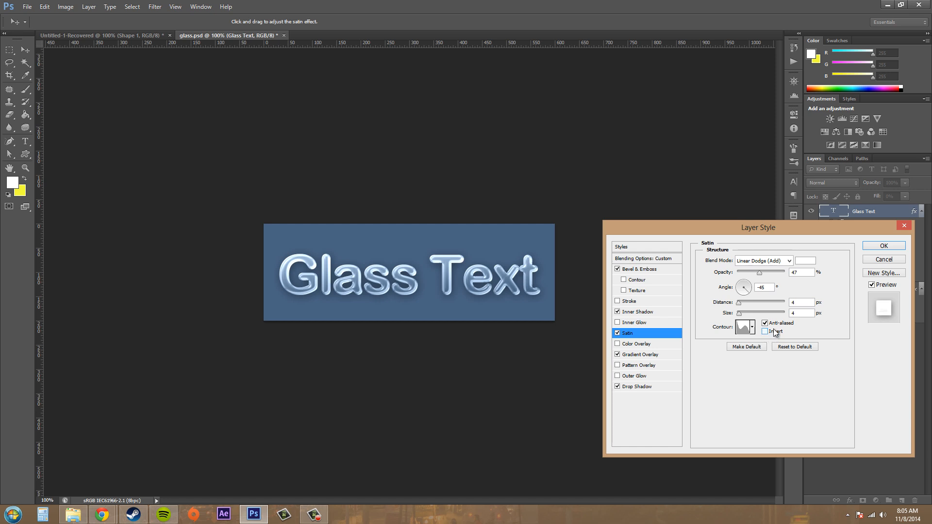
Show the Gradient Overlay settings and compare the text with the effect off and on, leaving it enabled
{"action": "left_click", "coordinate": [652, 354]}
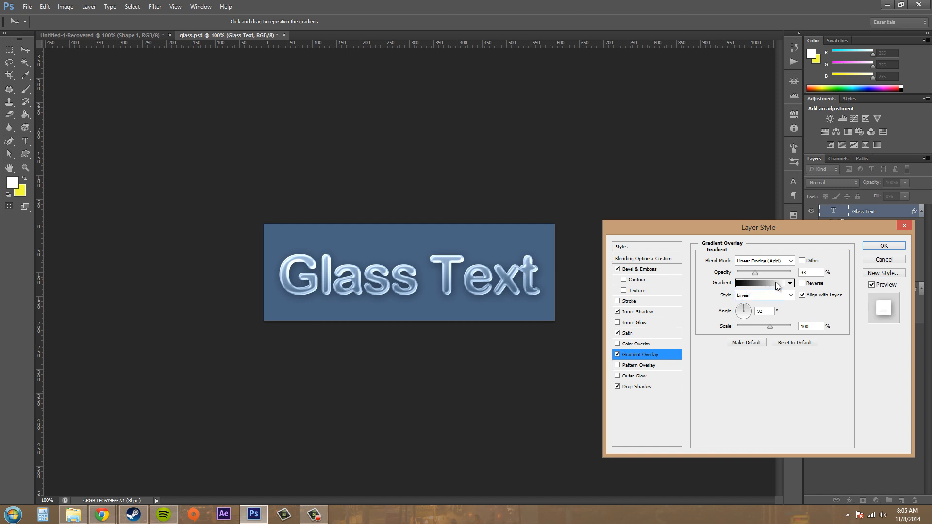
{"action": "left_click", "coordinate": [617, 354]}
{"action": "left_click", "coordinate": [618, 354]}
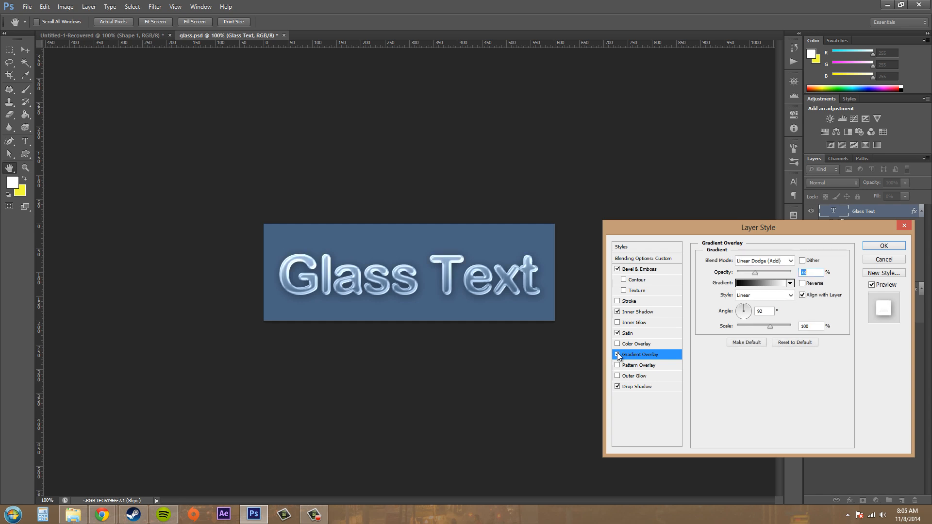
{"action": "left_click", "coordinate": [617, 354]}
{"action": "left_click", "coordinate": [618, 354]}
{"action": "left_click", "coordinate": [617, 354]}
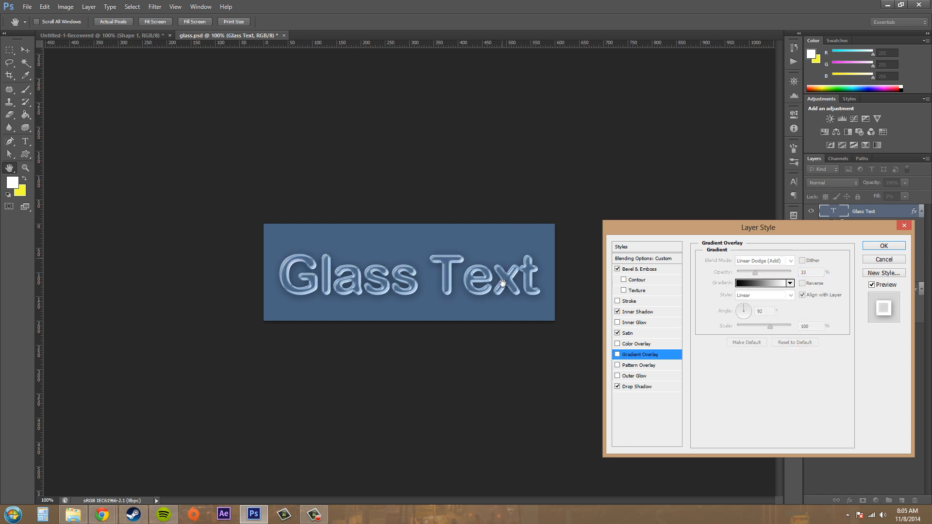
{"action": "left_click", "coordinate": [618, 358]}
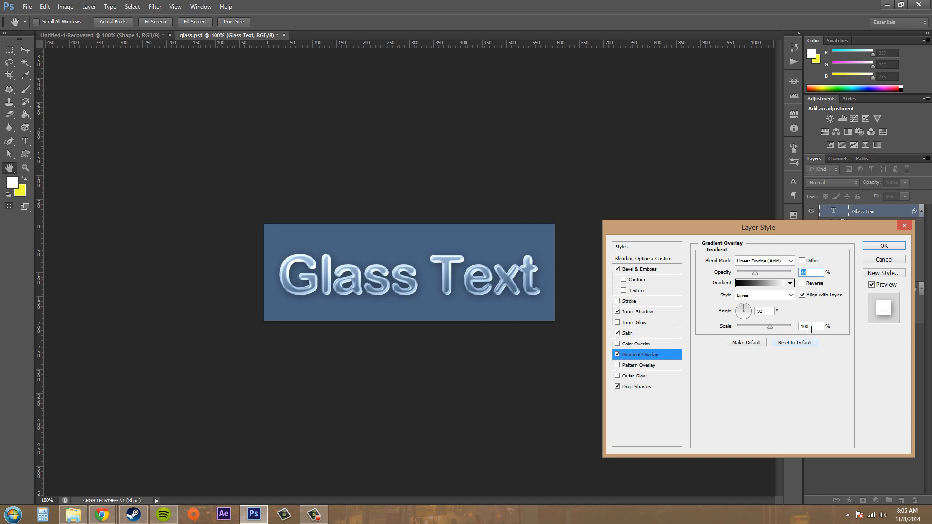
{"action": "left_click", "coordinate": [809, 273]}
Compare the text with Drop Shadow off and on, leave the effect enabled and apply the layer style
{"action": "left_click", "coordinate": [648, 387]}
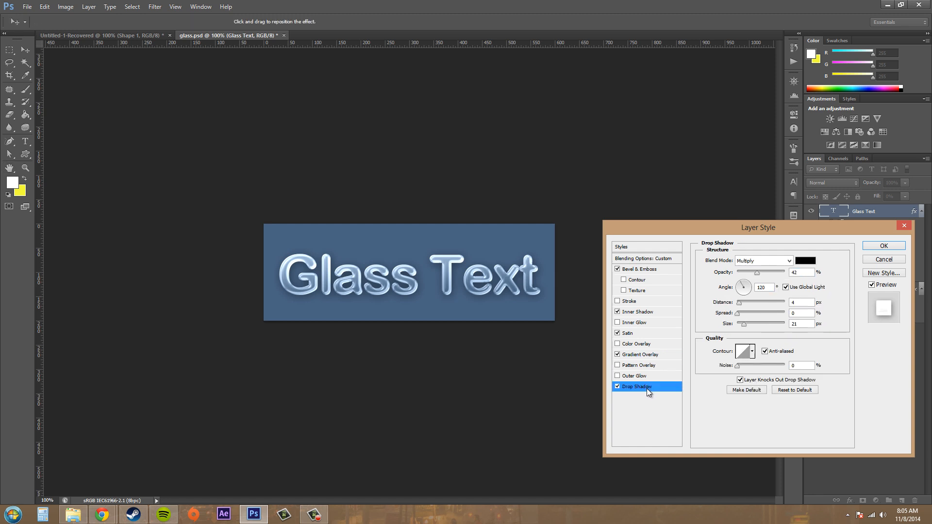
{"action": "left_click", "coordinate": [615, 386]}
{"action": "left_click", "coordinate": [615, 386]}
{"action": "left_click", "coordinate": [615, 386]}
{"action": "left_click", "coordinate": [616, 386]}
{"action": "left_click", "coordinate": [616, 387]}
{"action": "left_click", "coordinate": [616, 387]}
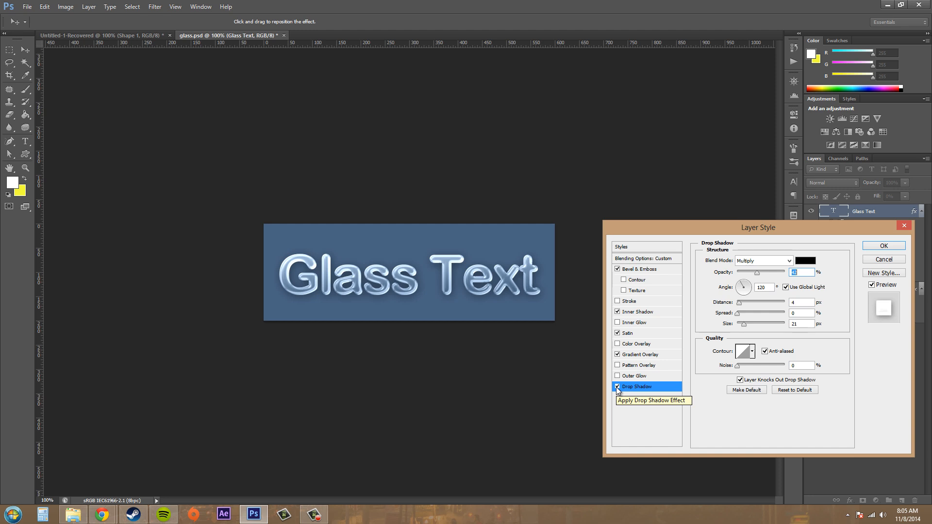
{"action": "left_click", "coordinate": [617, 387]}
{"action": "left_click", "coordinate": [617, 387]}
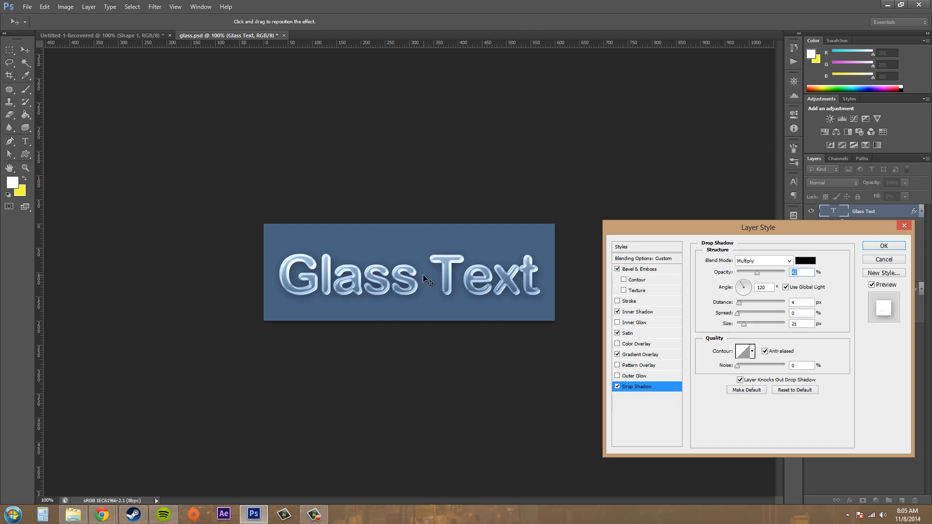
{"action": "left_click", "coordinate": [616, 387]}
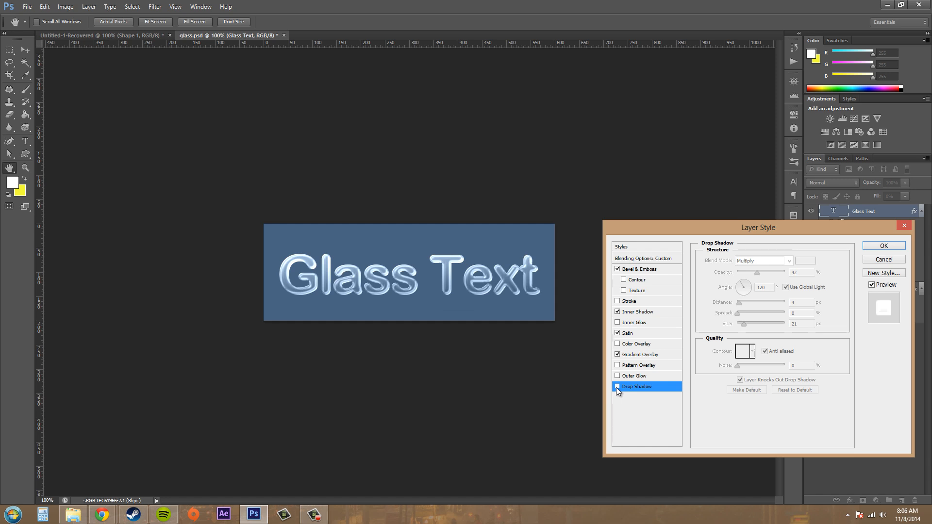
{"action": "left_click", "coordinate": [616, 386]}
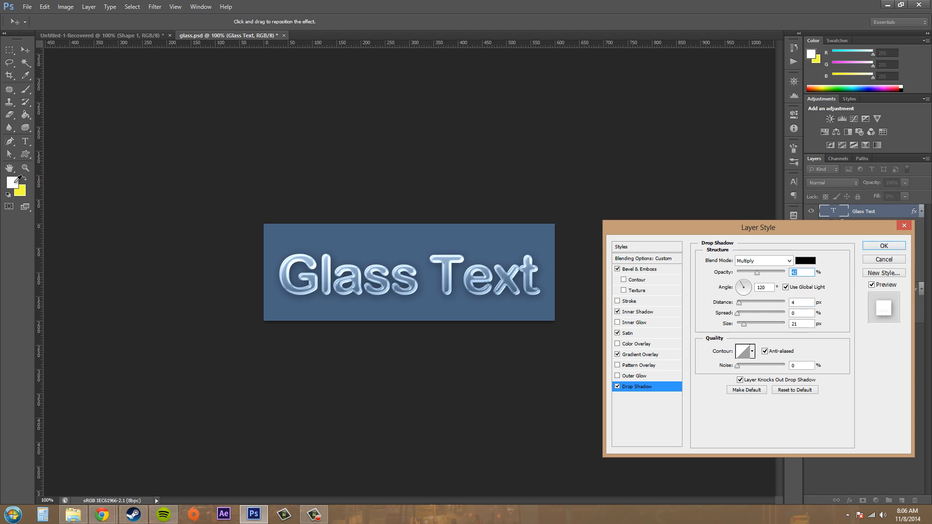
{"action": "left_click", "coordinate": [885, 250]}
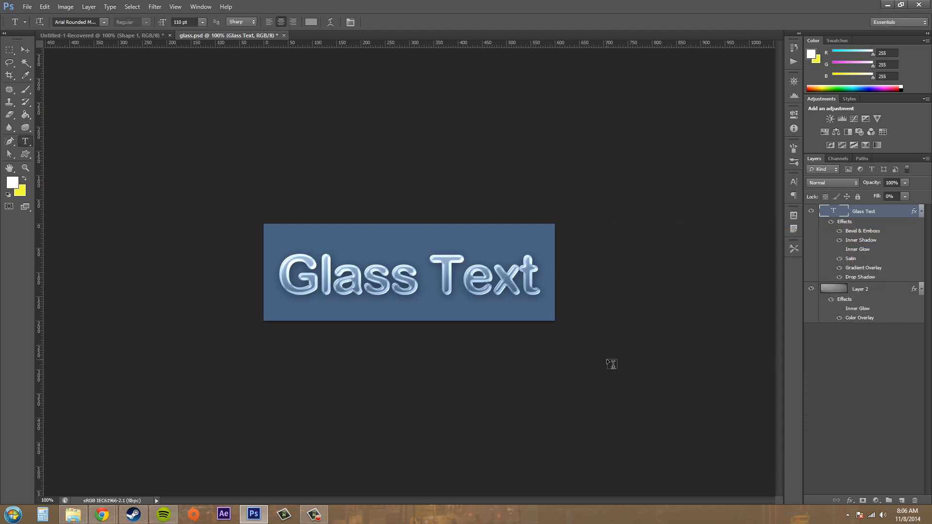